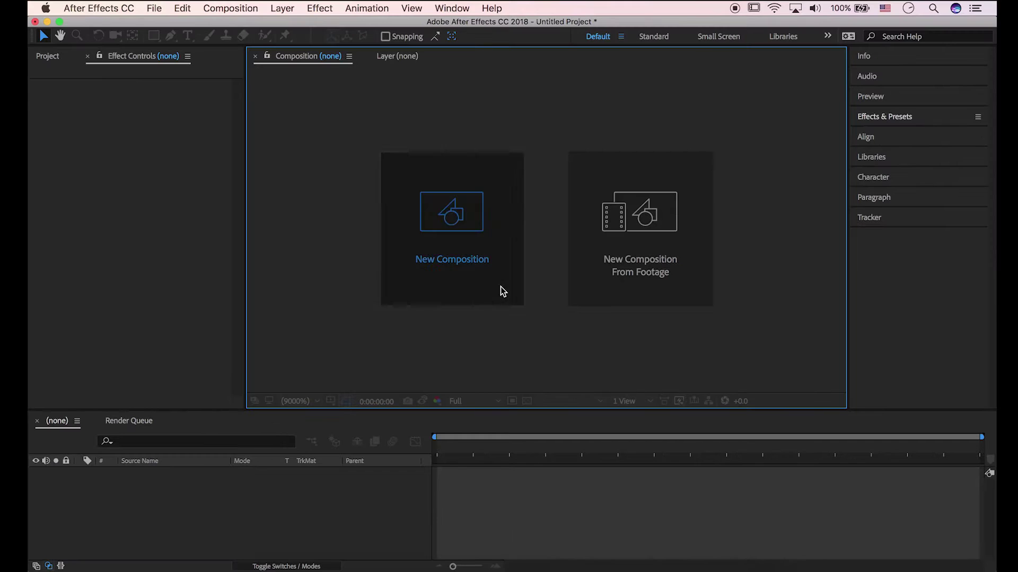
# Create Comp 1 at 1280×720, 30 fps, 20 seconds, with a black background.
pyautogui.click(500, 292)
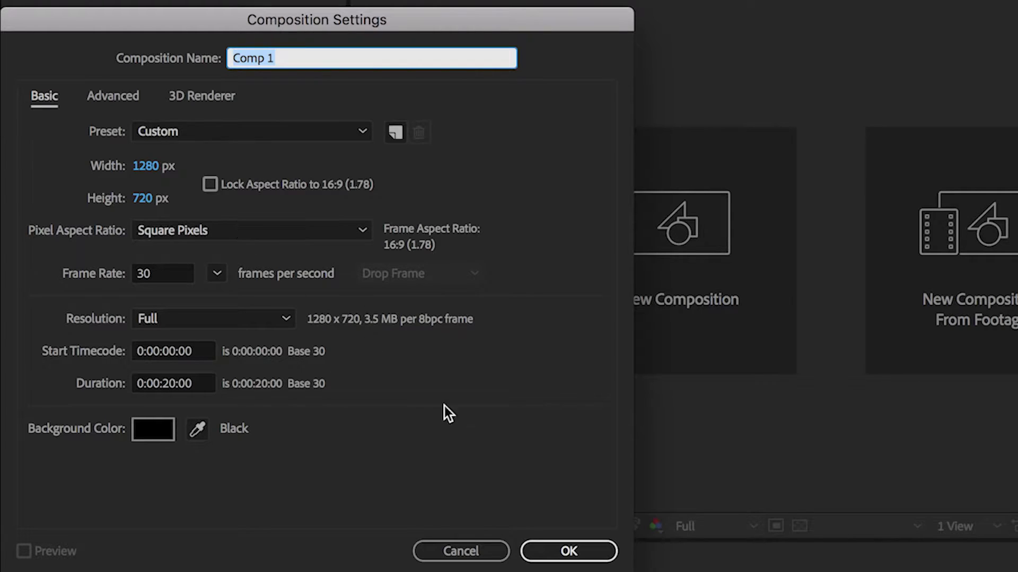
pyautogui.click(573, 548)
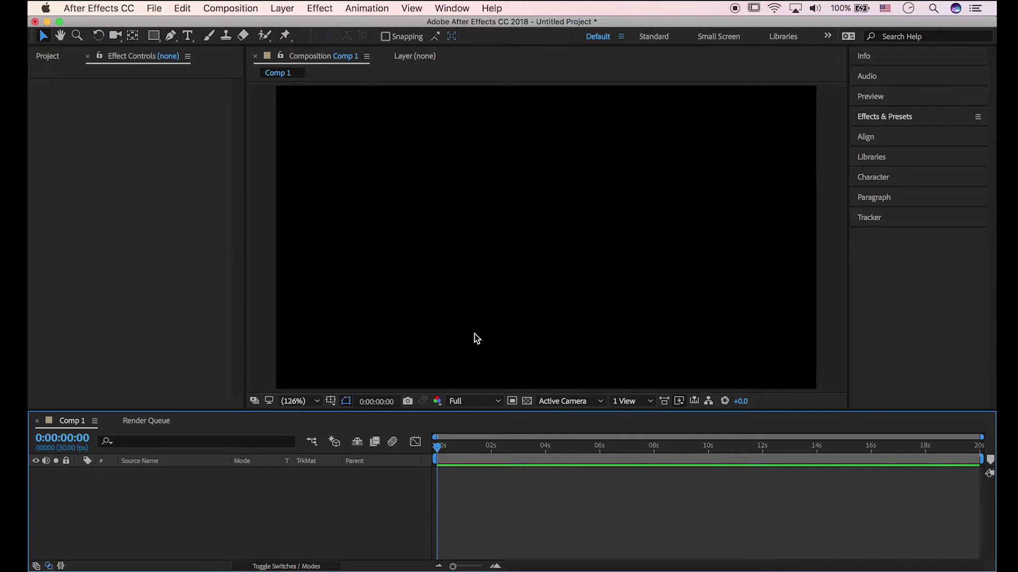
# Import Gradient.jpg and place it into Comp 1 as the first layer.
pyautogui.press('super+i')
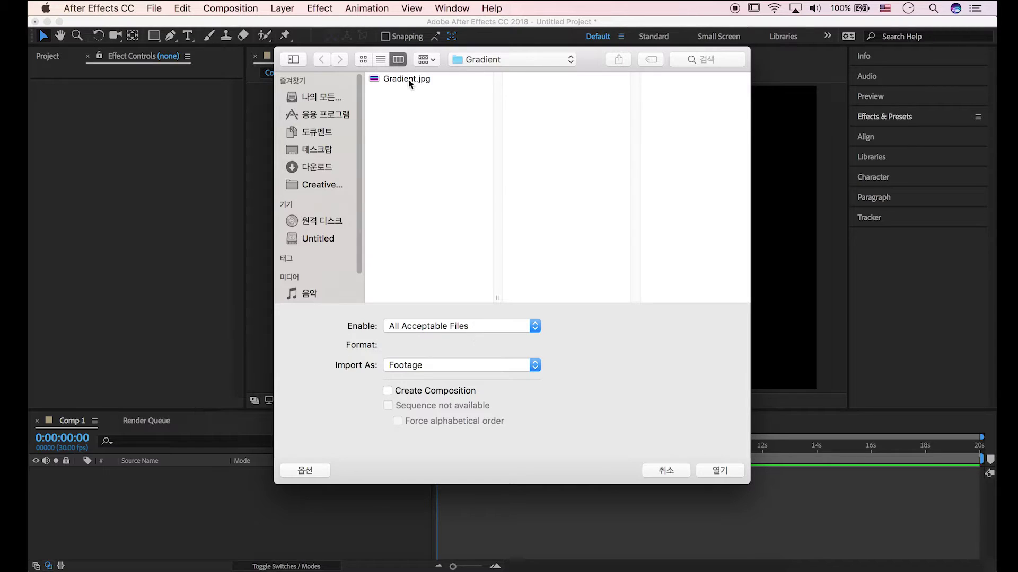
pyautogui.click(415, 80)
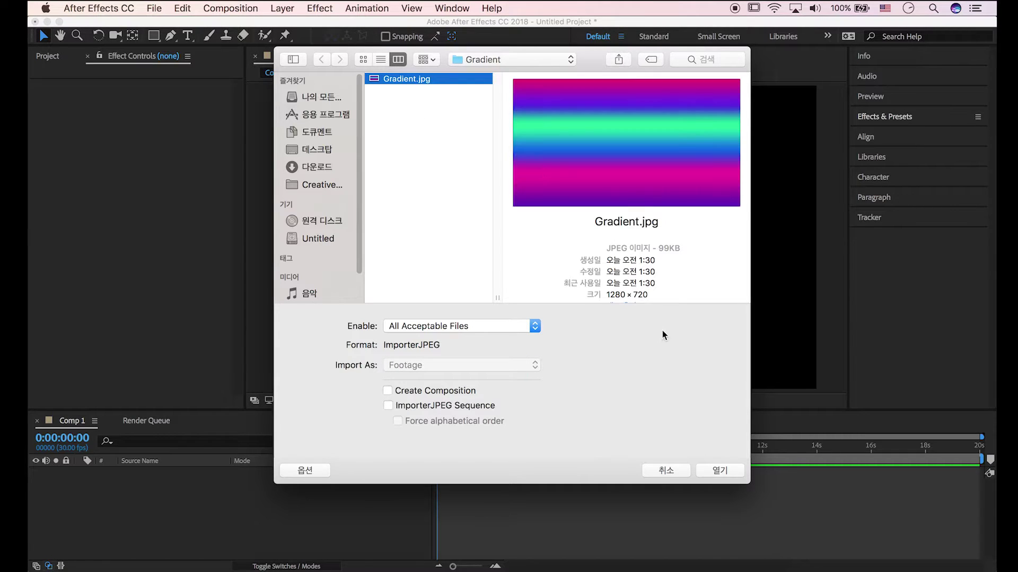
pyautogui.click(720, 471)
pyautogui.moveTo(73, 191); pyautogui.dragTo(159, 482)
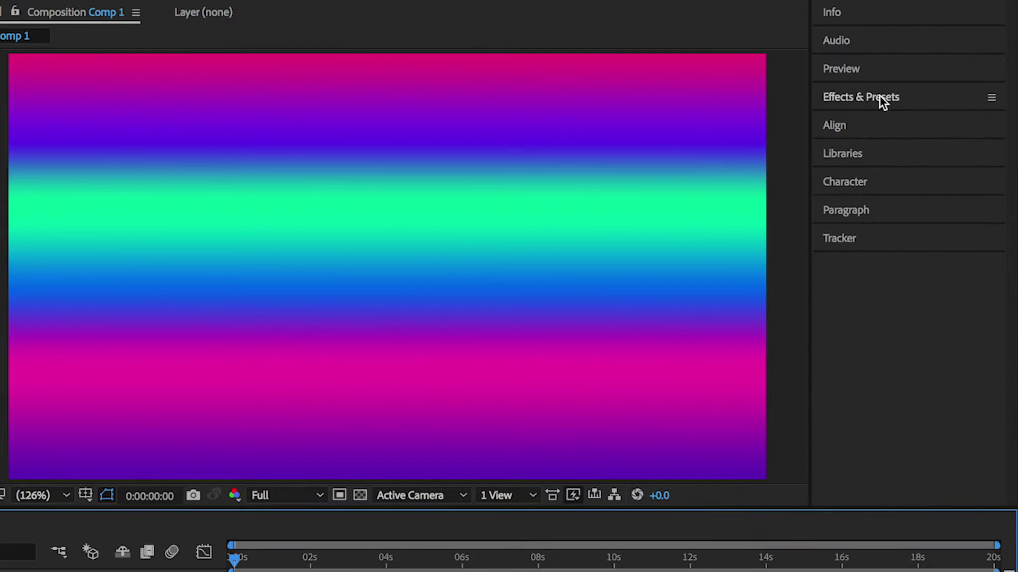
# Find CC Smear in Effects & Presets and apply it to the gradient layer.
pyautogui.click(884, 116)
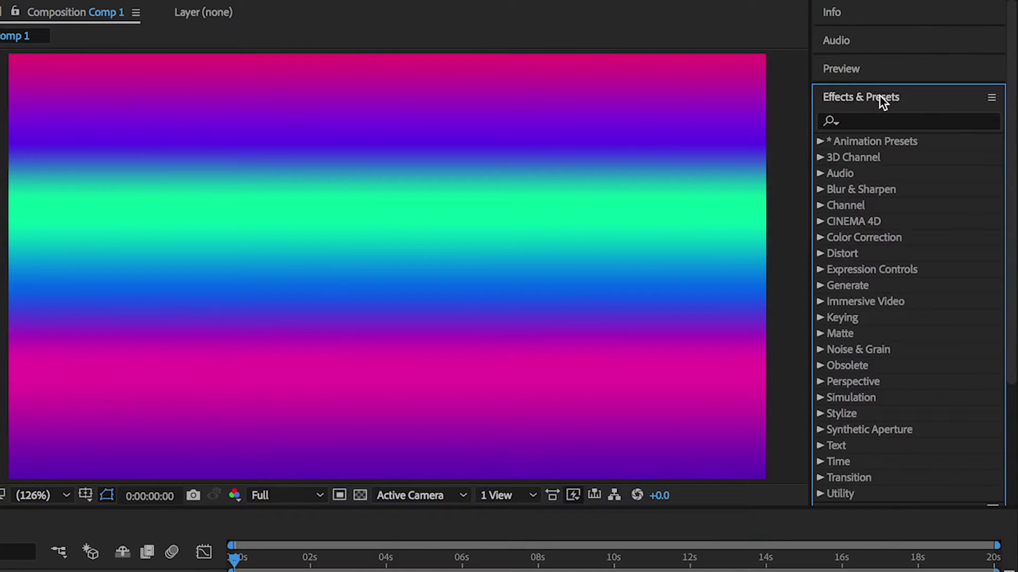
pyautogui.click(881, 122)
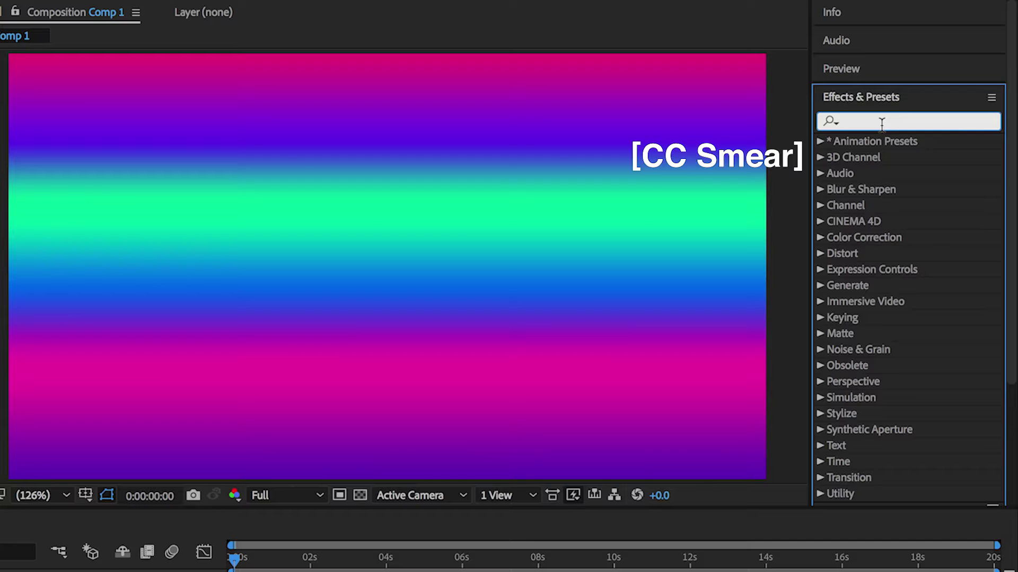
pyautogui.write('cc smear')
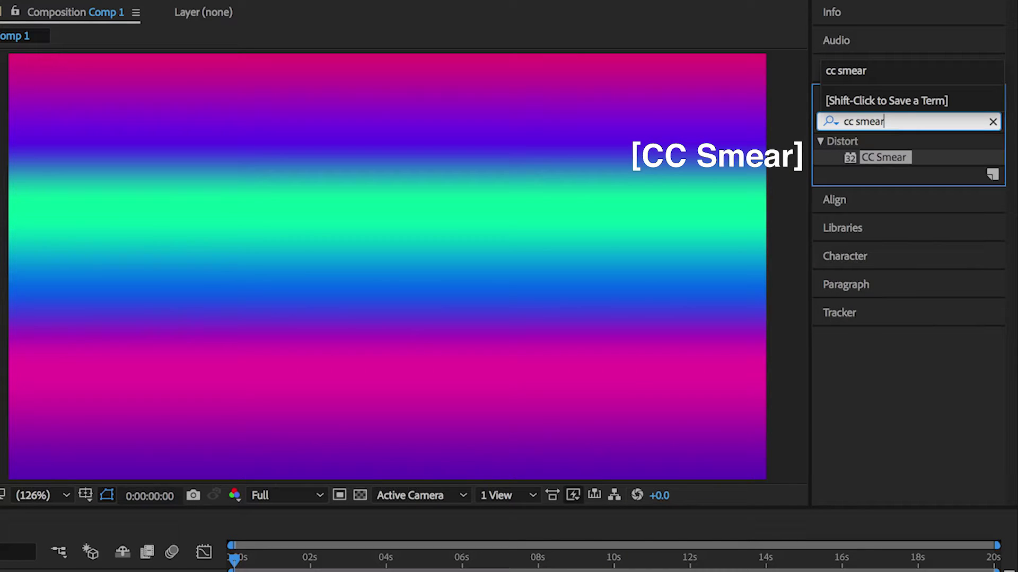
pyautogui.moveTo(882, 157); pyautogui.dragTo(589, 171)
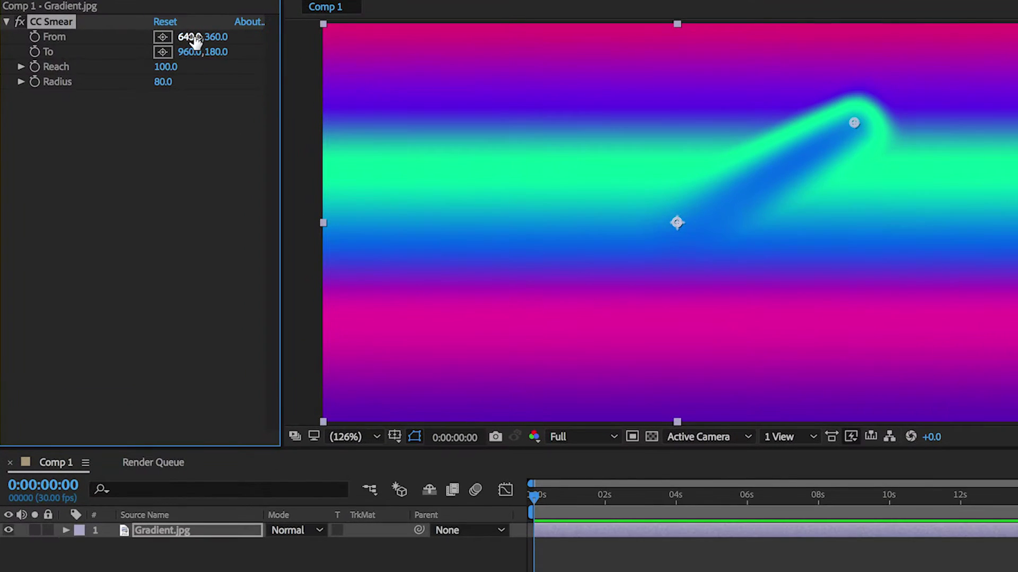
# Set the smear's From low on the left (304.2, 540) and To on the right (1076.8, 294.7).
pyautogui.moveTo(171, 96); pyautogui.dragTo(36, 106)
pyautogui.moveTo(7, 52); pyautogui.dragTo(36, 51)
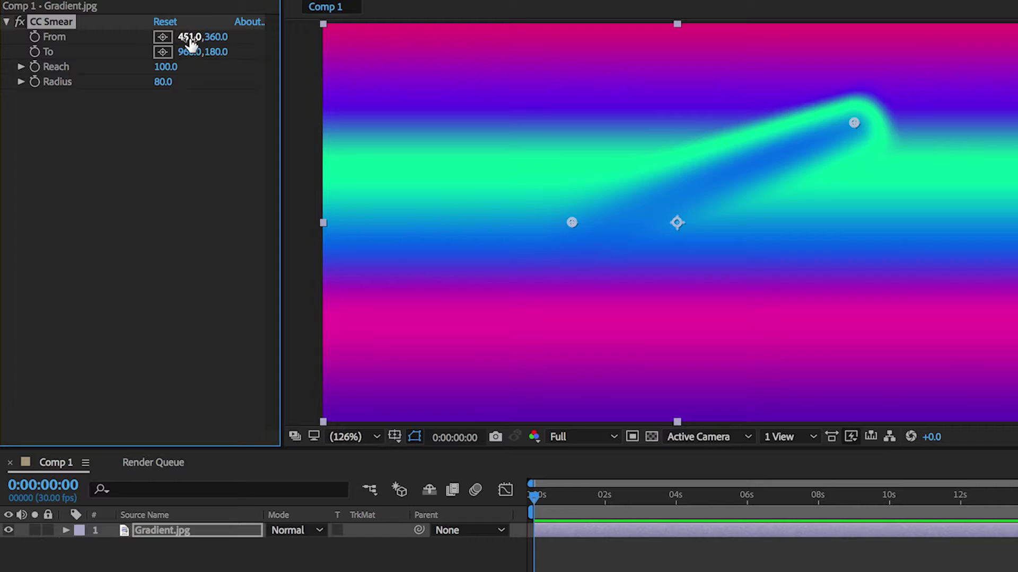
pyautogui.moveTo(191, 37); pyautogui.dragTo(168, 37)
pyautogui.click(492, 321)
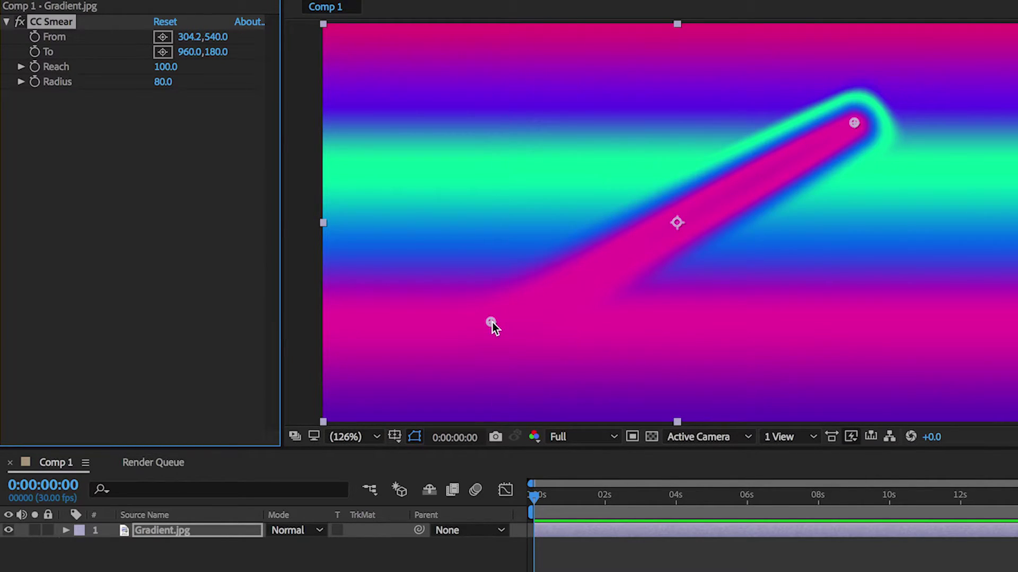
pyautogui.click(163, 52)
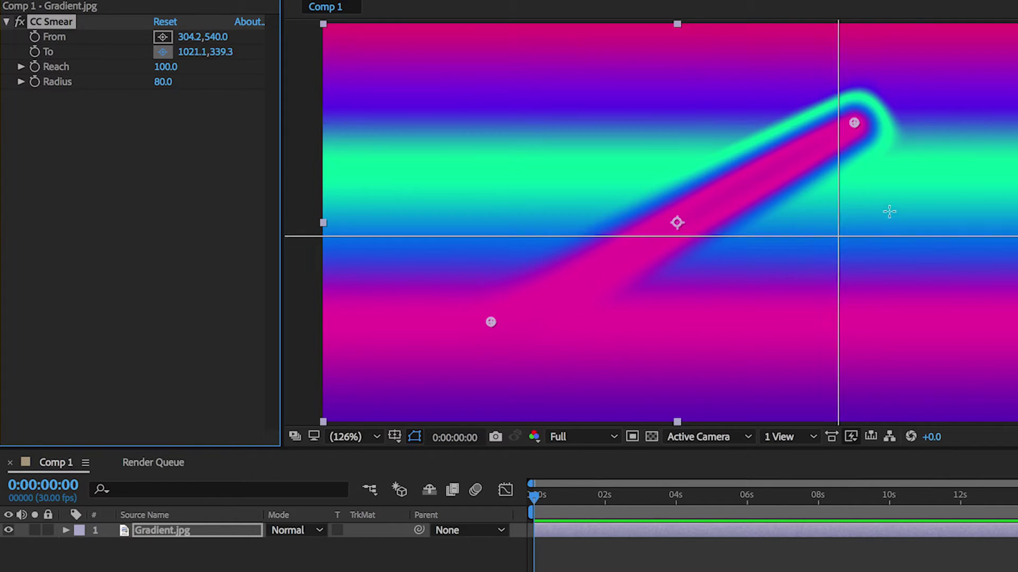
pyautogui.click(920, 189)
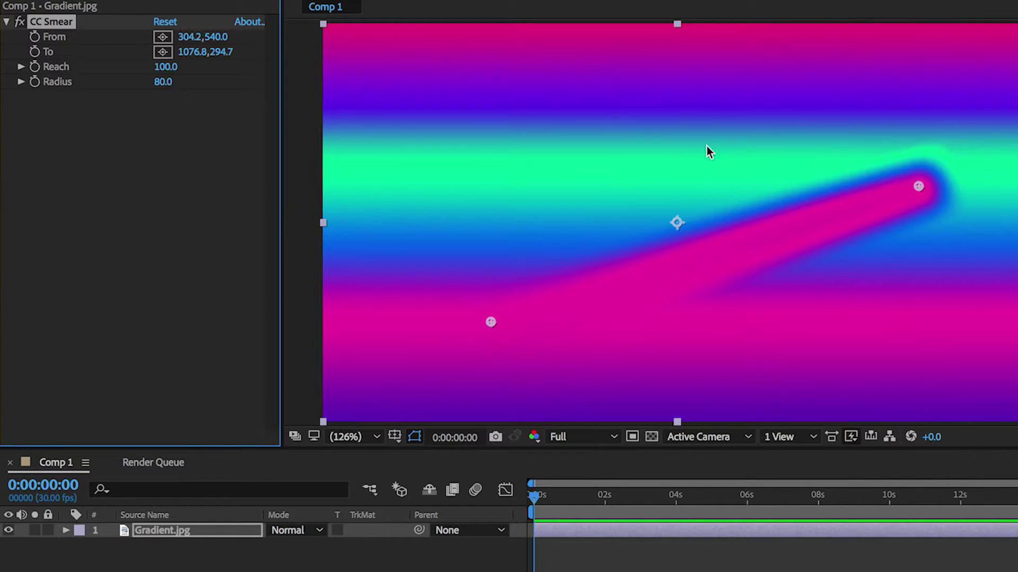
# Widen the smear Radius to 186 and move the composition time to 2 seconds.
pyautogui.moveTo(166, 82); pyautogui.dragTo(269, 84)
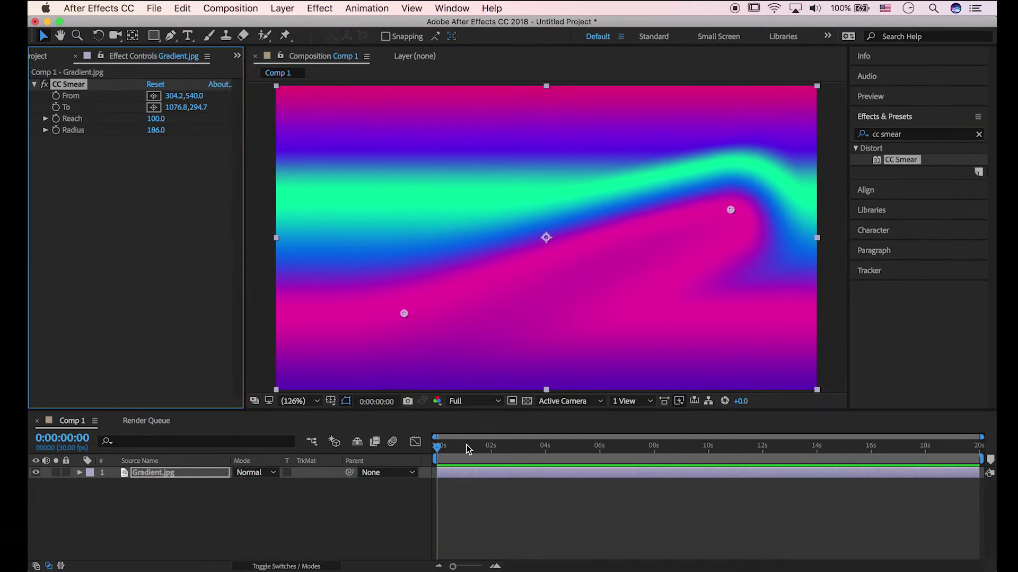
pyautogui.moveTo(440, 448); pyautogui.dragTo(492, 448)
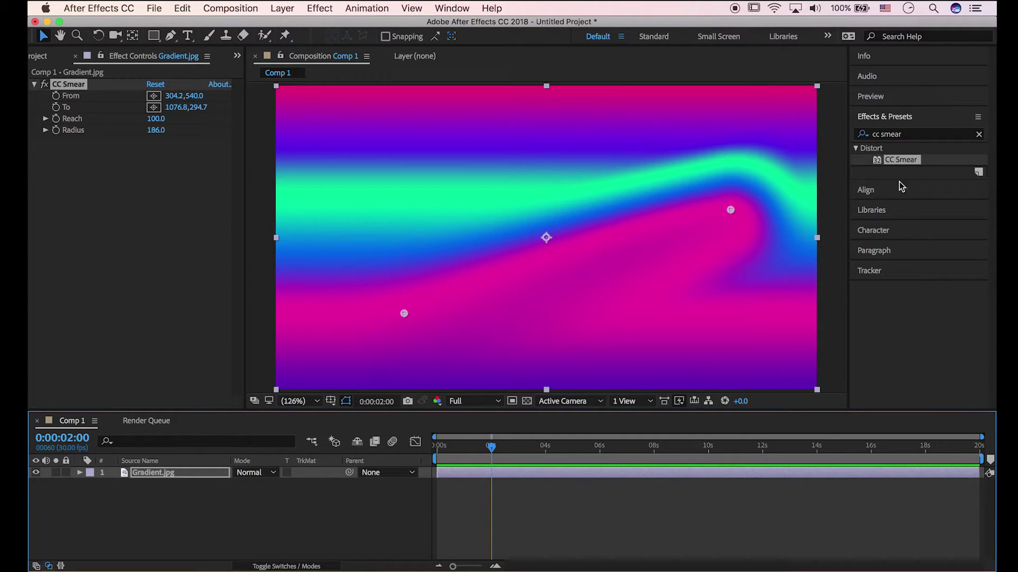
# Add a second CC Smear and push its From point toward the left edge.
pyautogui.moveTo(901, 160); pyautogui.dragTo(676, 229)
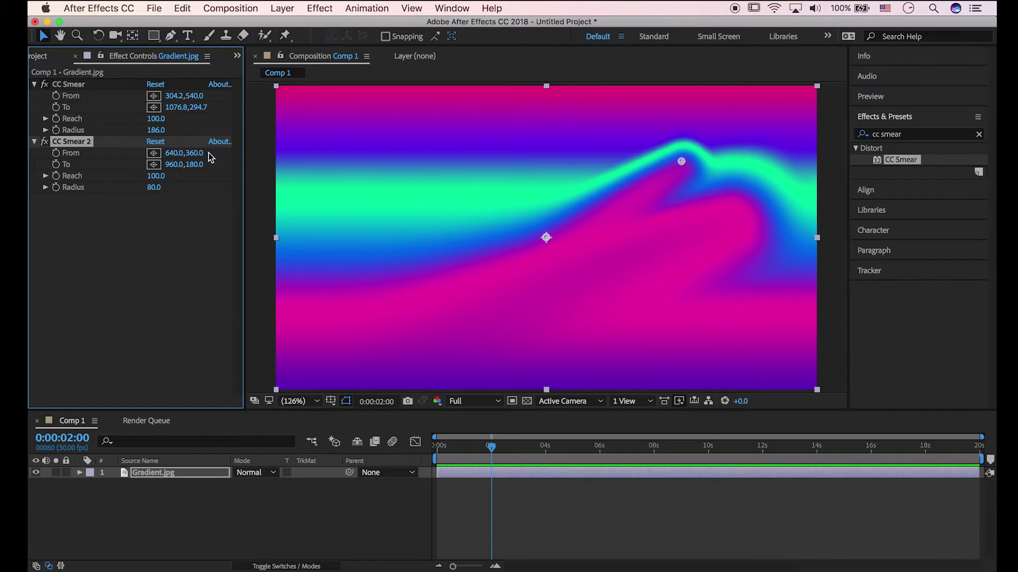
pyautogui.moveTo(175, 152); pyautogui.dragTo(120, 160)
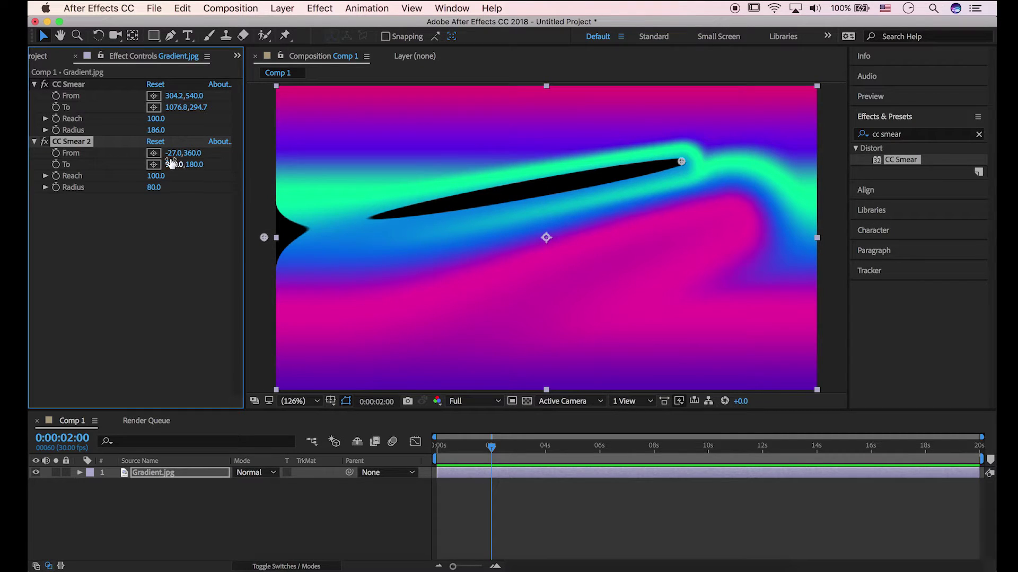
pyautogui.click(156, 153)
pyautogui.click(366, 195)
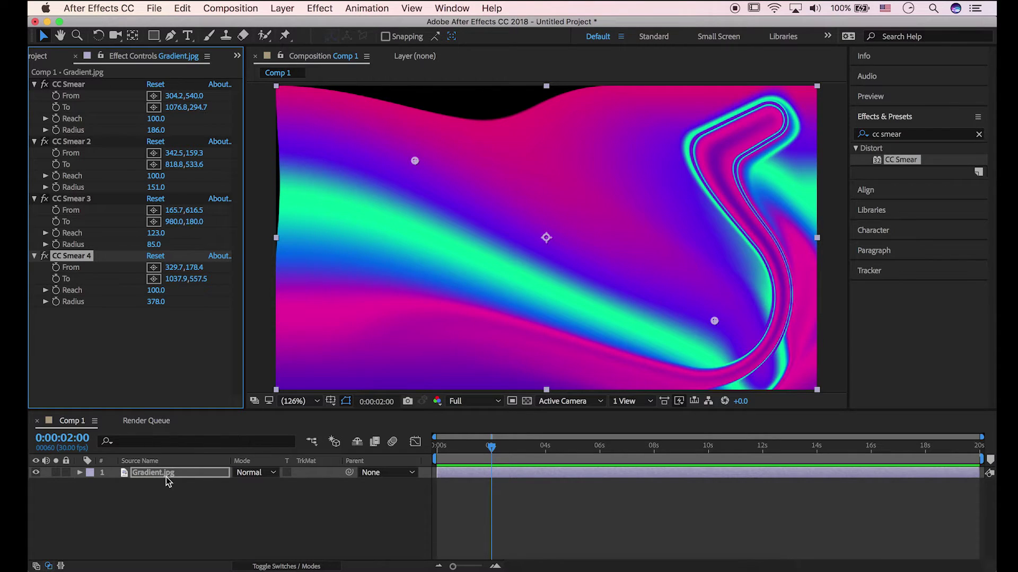
pyautogui.press('super+c')
pyautogui.press('super+v')
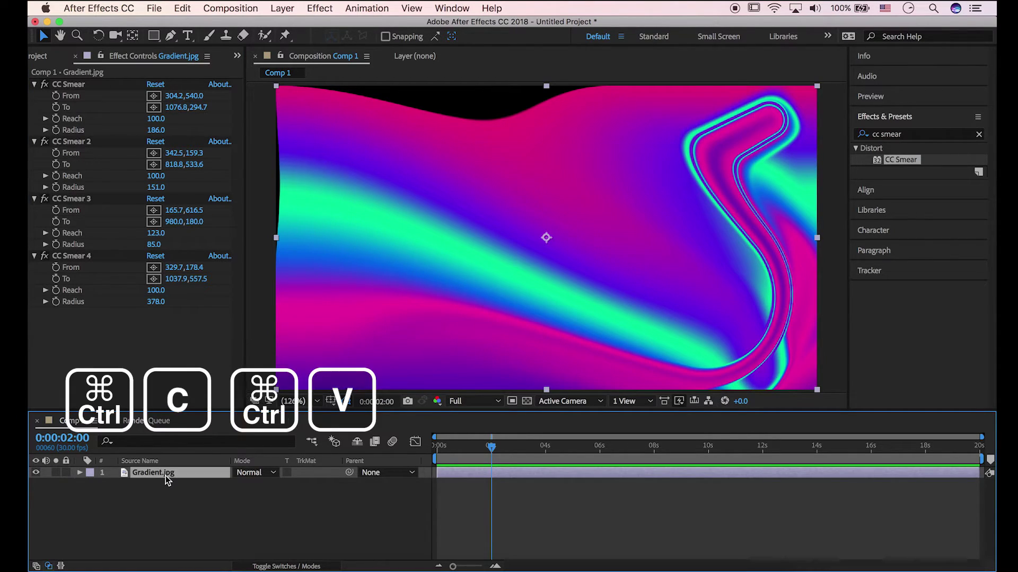
pyautogui.press('F2')
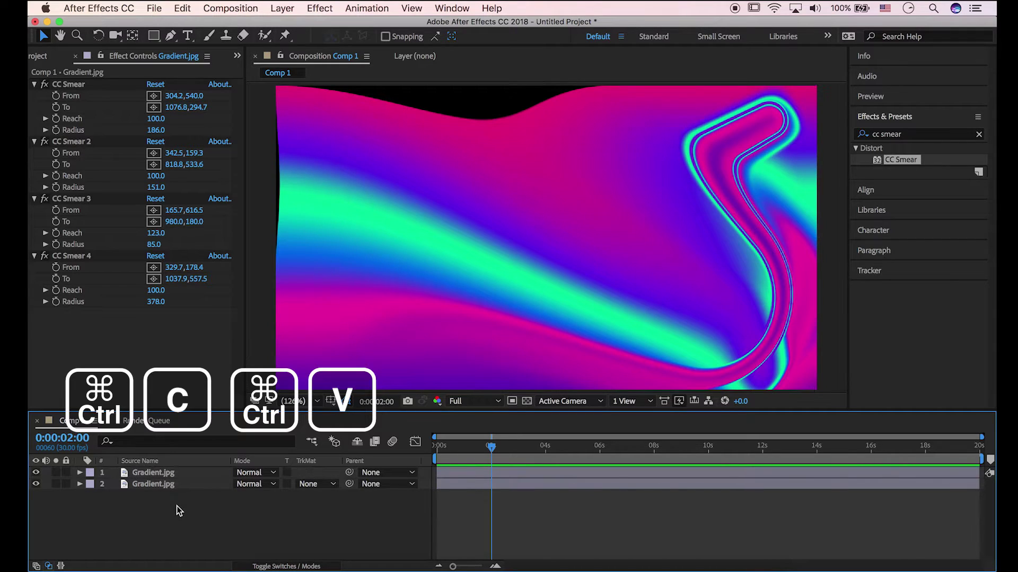
pyautogui.click(152, 484)
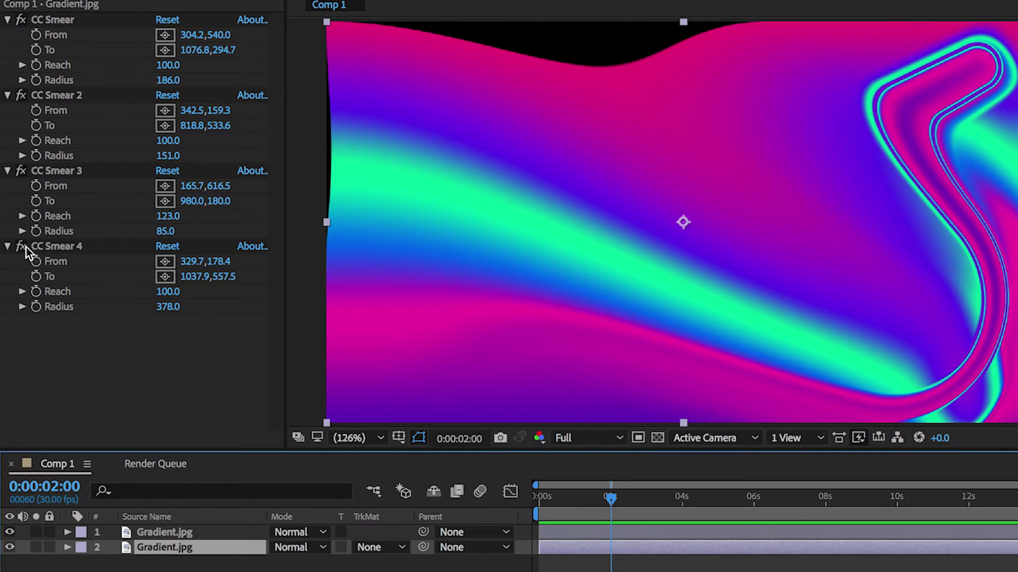
pyautogui.click(23, 247)
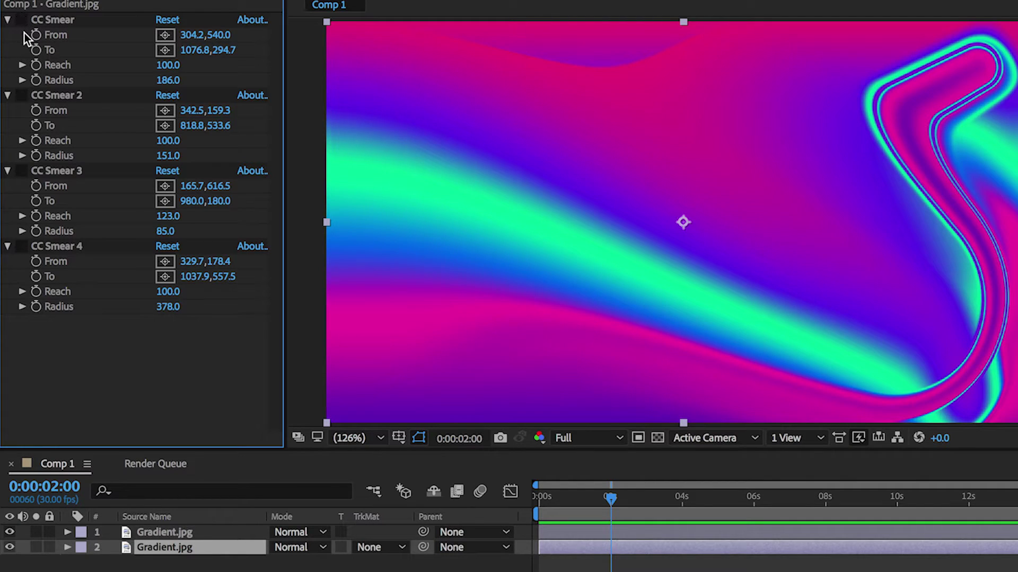
pyautogui.click(206, 530)
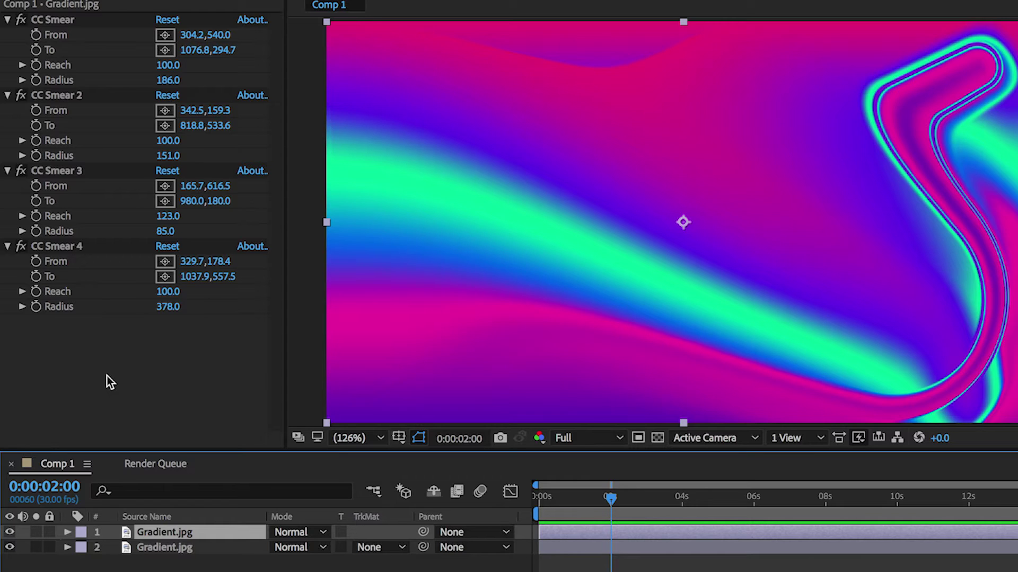
# Keyframe the From and To points of CC Smear 1 through 4 at 2 seconds.
pyautogui.click(38, 34)
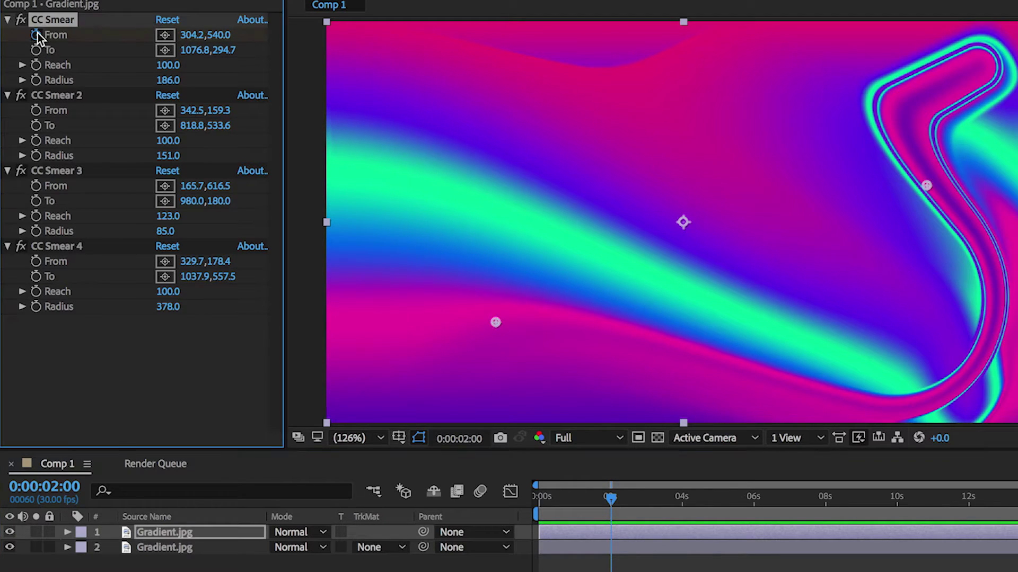
pyautogui.click(37, 111)
pyautogui.click(37, 126)
pyautogui.click(38, 185)
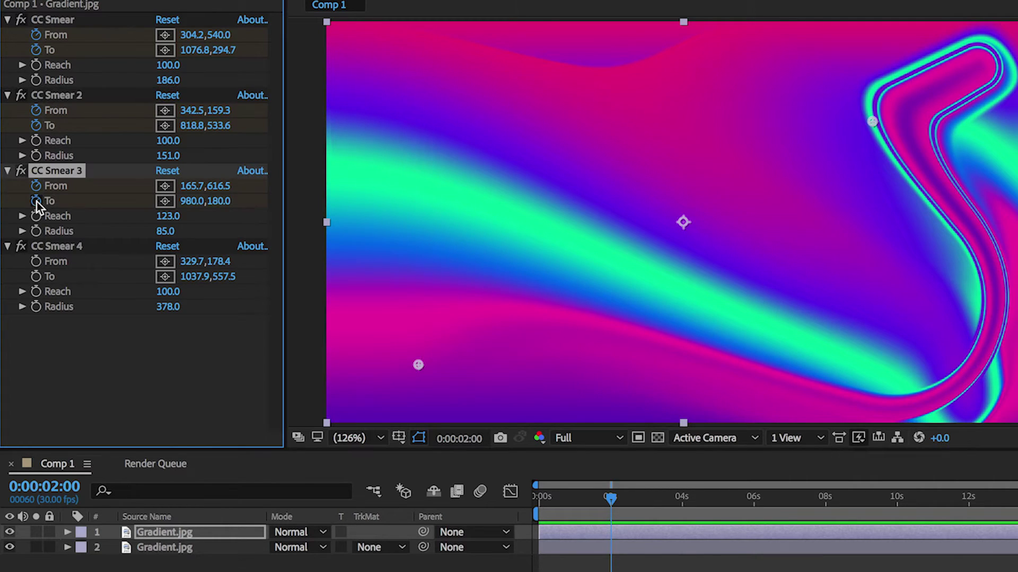
pyautogui.click(37, 261)
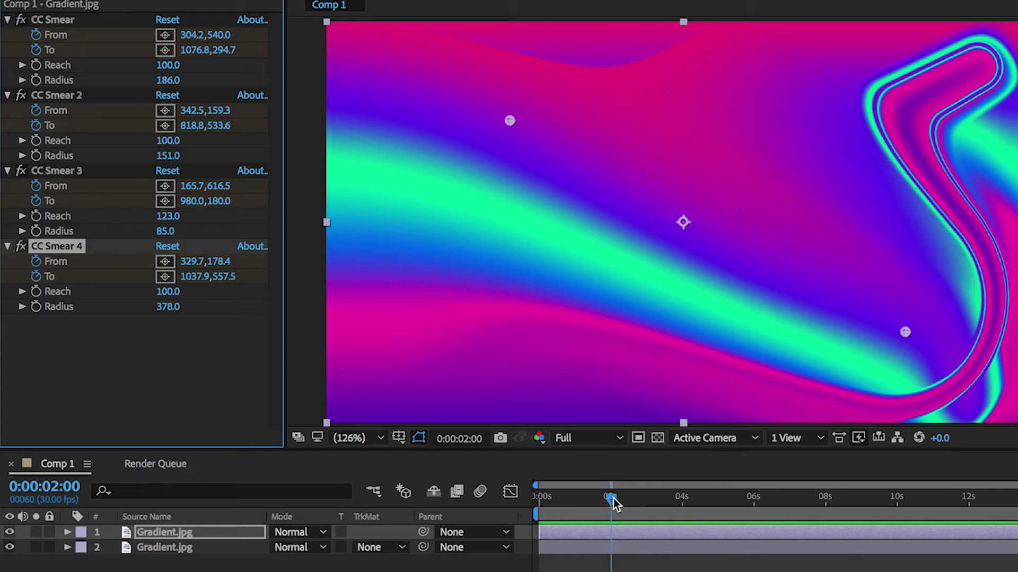
# At 0:00, set the first and second smears' To coordinates to match their From points.
pyautogui.moveTo(613, 498); pyautogui.dragTo(537, 499)
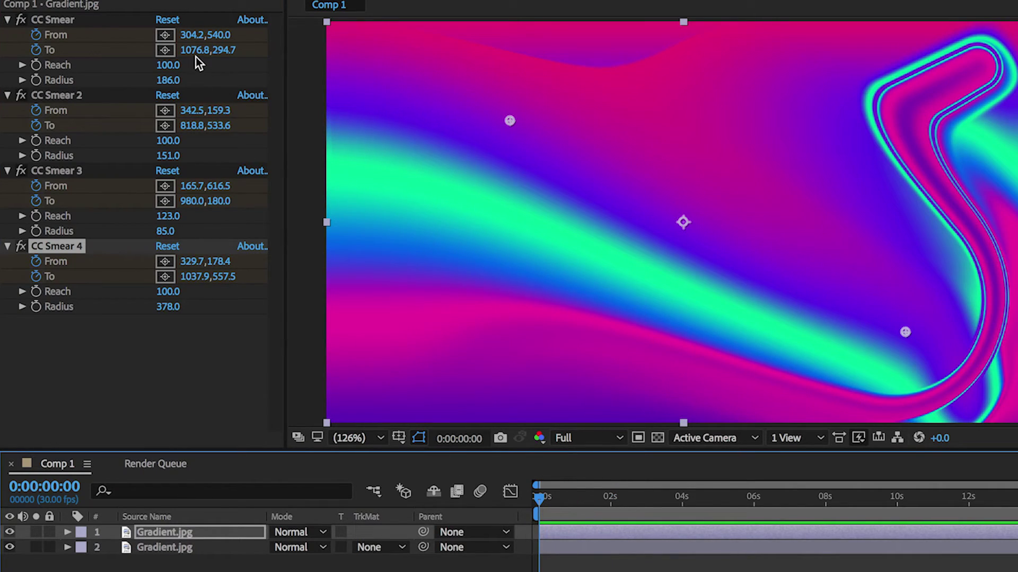
pyautogui.click(196, 51)
pyautogui.write('304.')
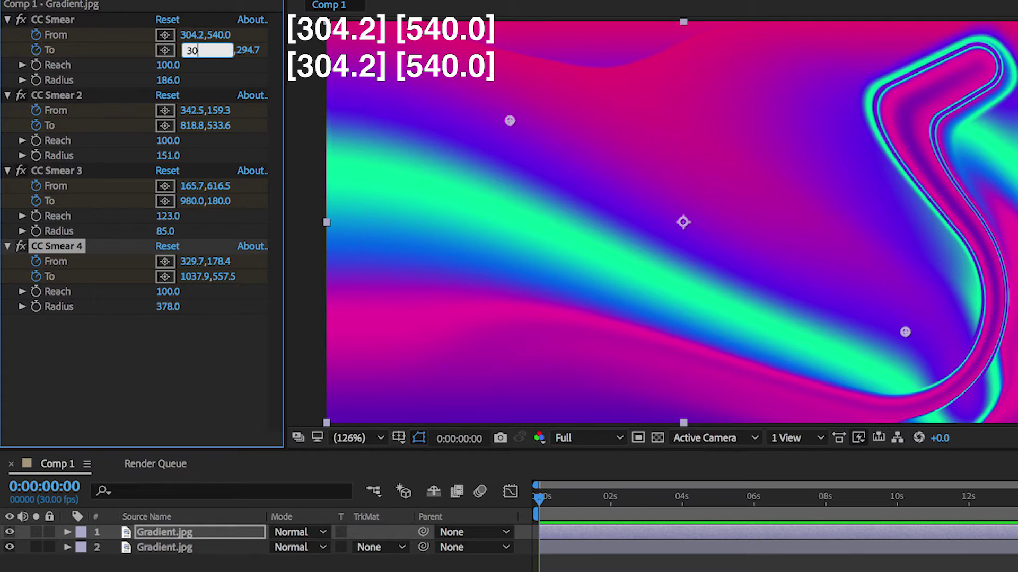
pyautogui.write('2')
pyautogui.press('Tab')
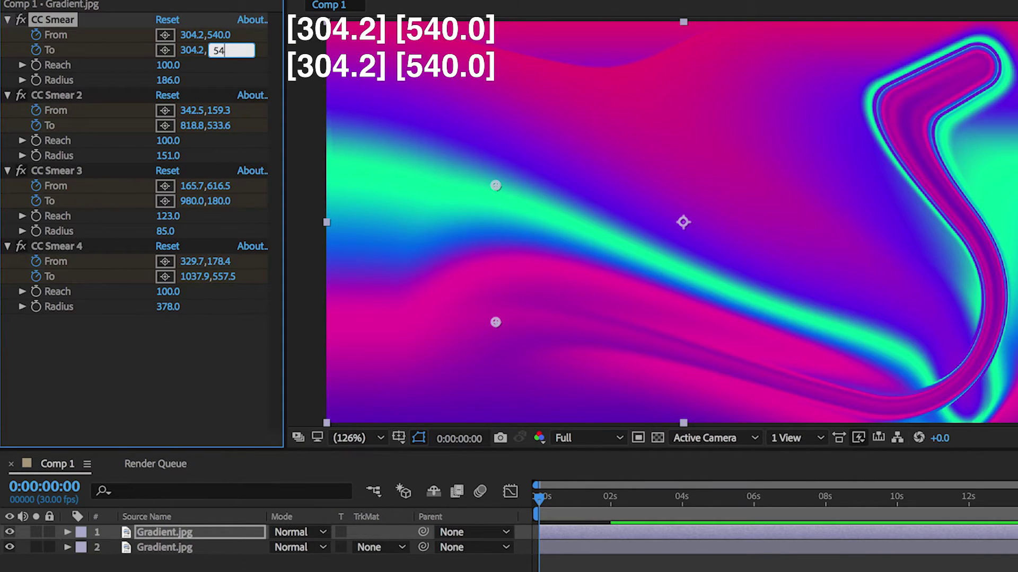
pyautogui.write('540')
pyautogui.press('Tab')
pyautogui.click(205, 111)
pyautogui.press('Return')
pyautogui.write('342')
pyautogui.press('Tab')
pyautogui.write('15')
pyautogui.press('Return')
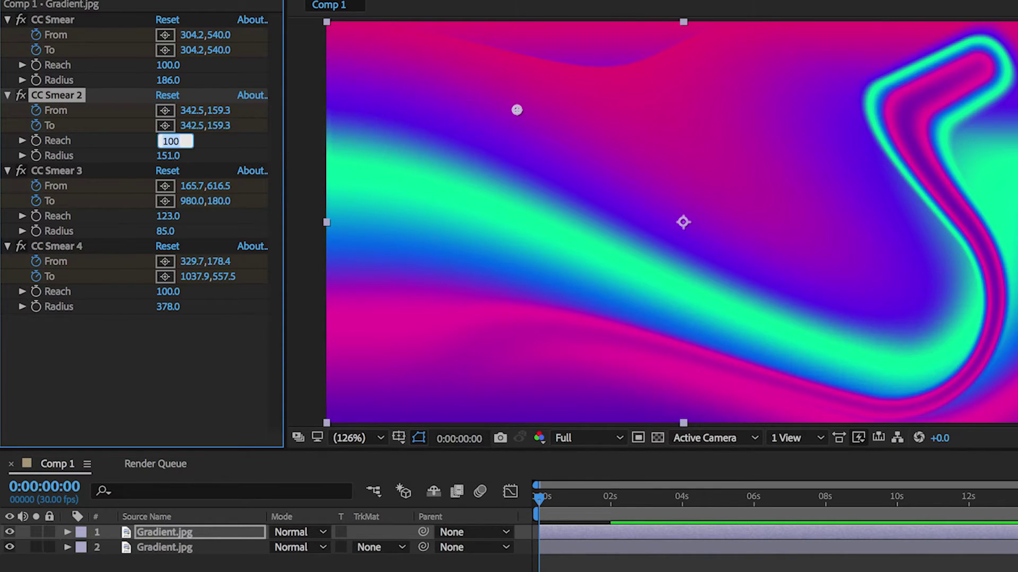
# Match the third and fourth smears' To coordinates to their From points and commit the edits.
pyautogui.click(194, 200)
pyautogui.write('9807')
pyautogui.press('Tab')
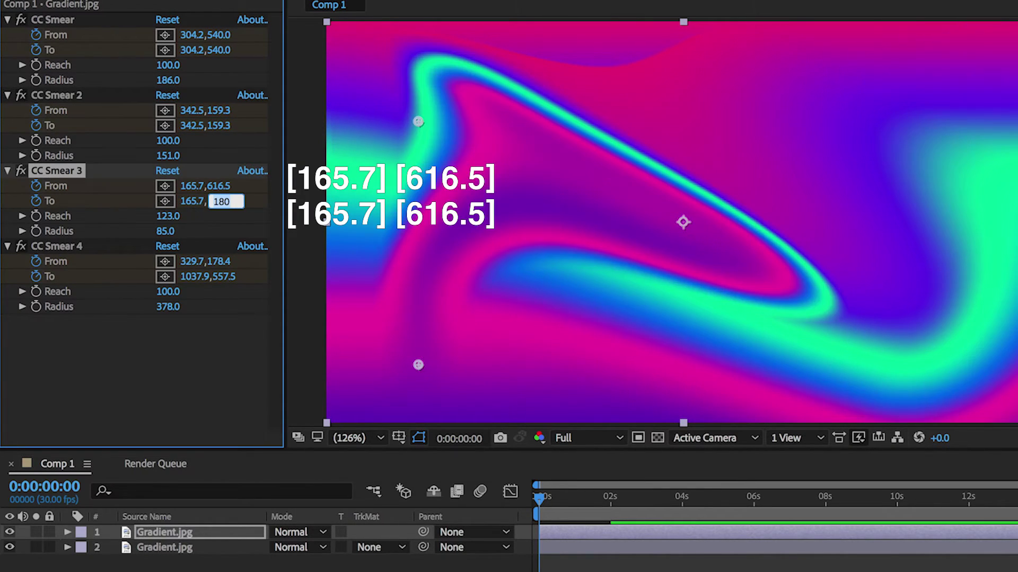
pyautogui.write('6165.0')
pyautogui.press('Return')
pyautogui.click(194, 278)
pyautogui.write('329.7')
pyautogui.press('Tab')
pyautogui.write('178.4')
pyautogui.press('Tab')
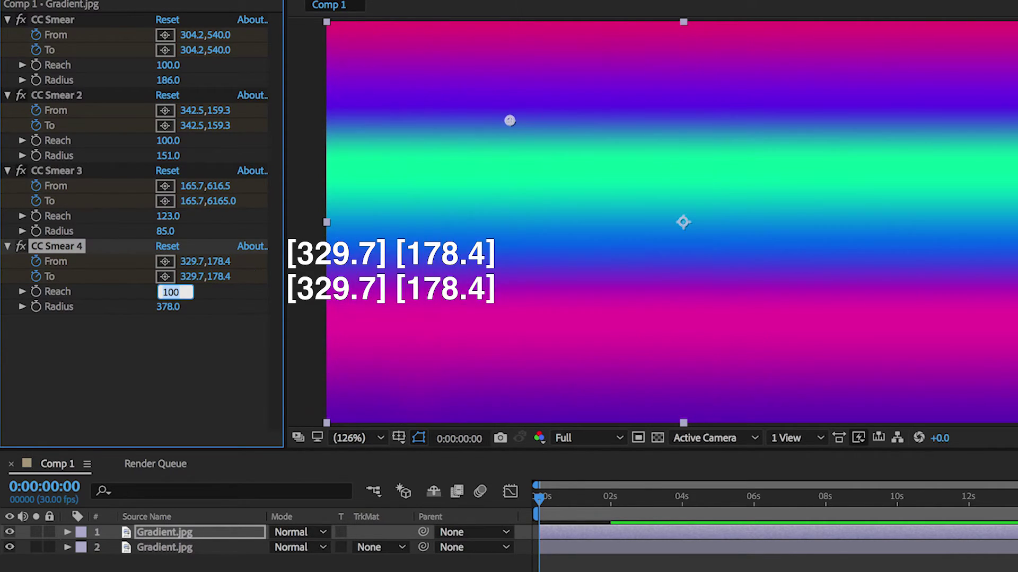
pyautogui.click(209, 360)
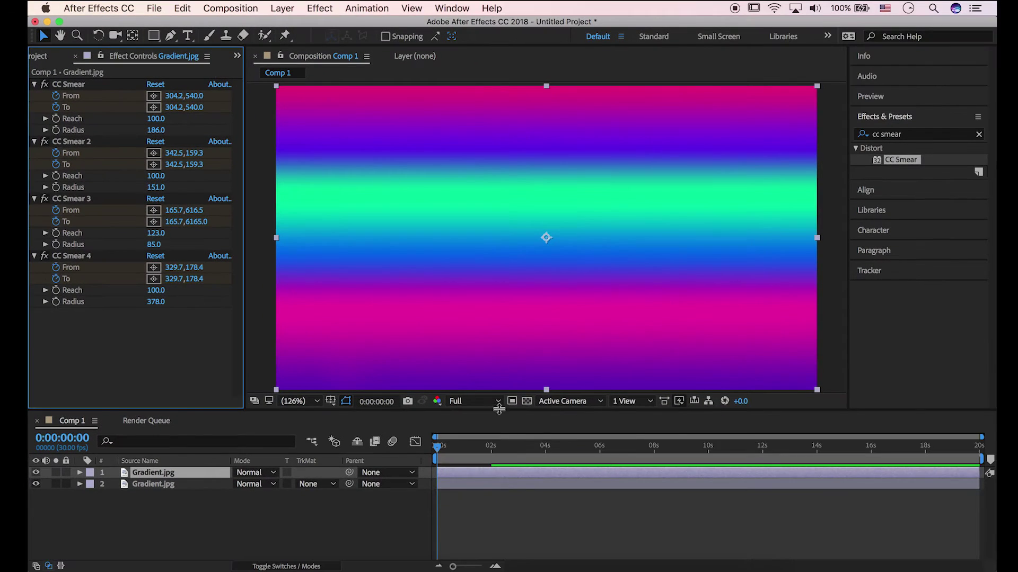
pyautogui.click(474, 401)
# Preview the smear animation at Quarter resolution, replaying it from the start.
pyautogui.click(466, 472)
pyautogui.press('space')
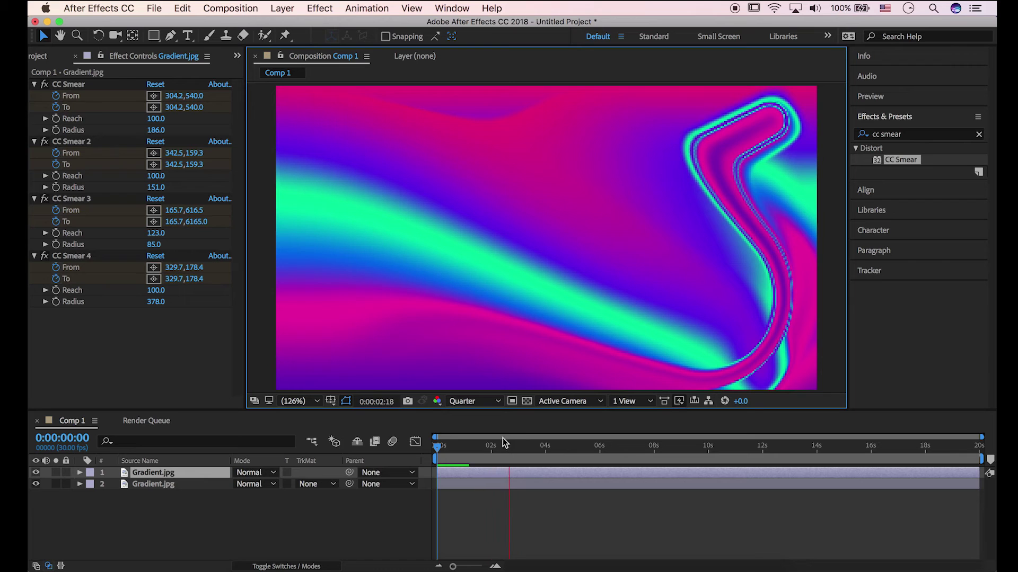
pyautogui.press('space')
pyautogui.press('Home')
pyautogui.press('space')
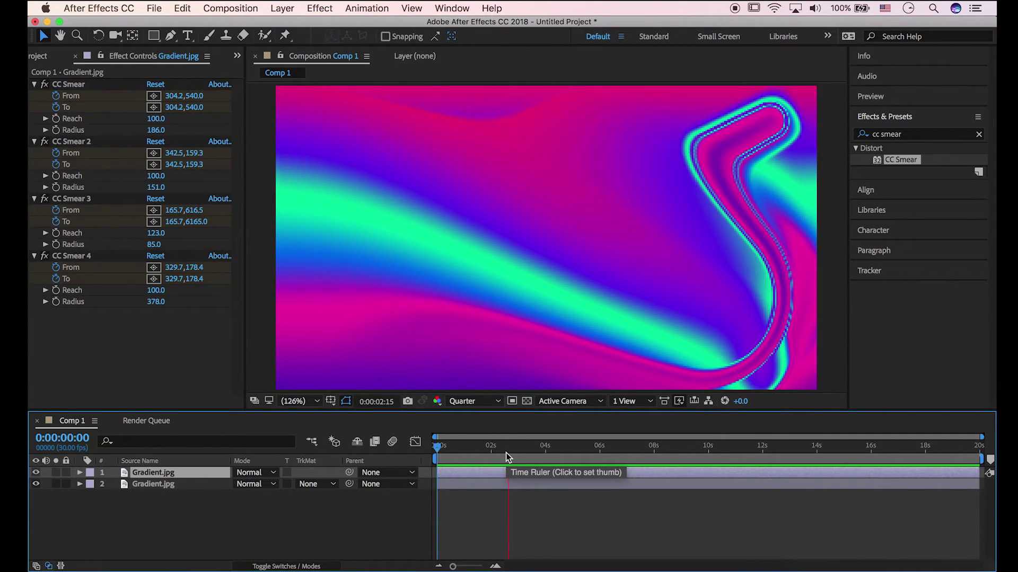
pyautogui.press('space')
# Move the current time to 3:29.
pyautogui.click(499, 446)
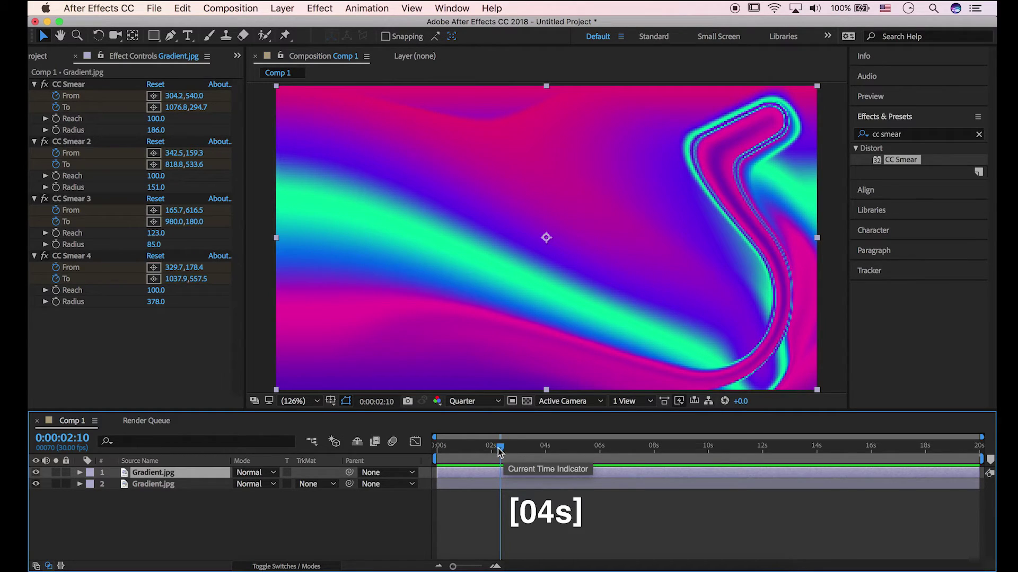
pyautogui.moveTo(500, 449); pyautogui.dragTo(546, 449)
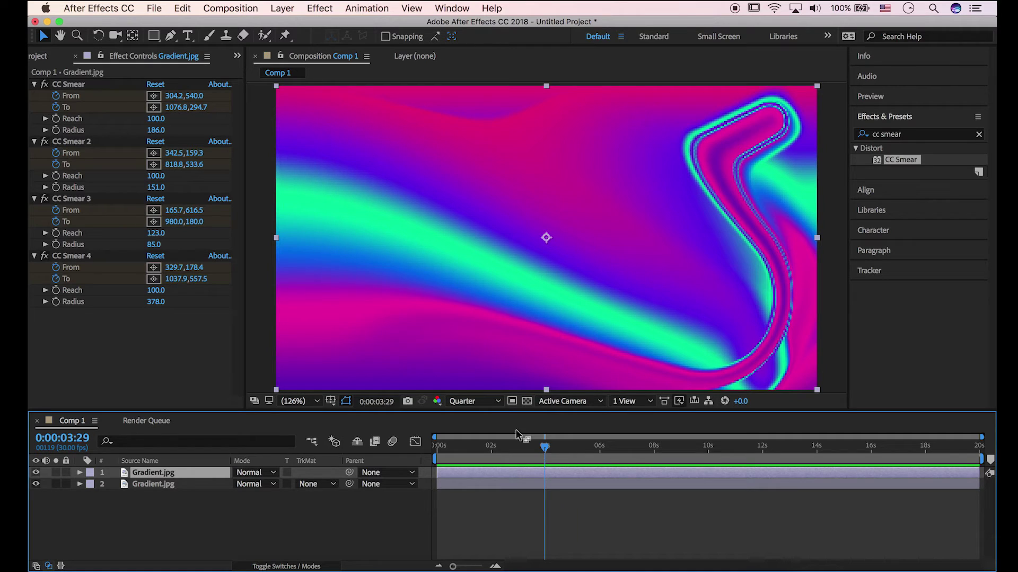
# At Full resolution, set CC Smear 4's To x to 864.9 and CC Smear 2's to 331.8, then return to 0:00.
pyautogui.click(477, 400)
pyautogui.click(476, 432)
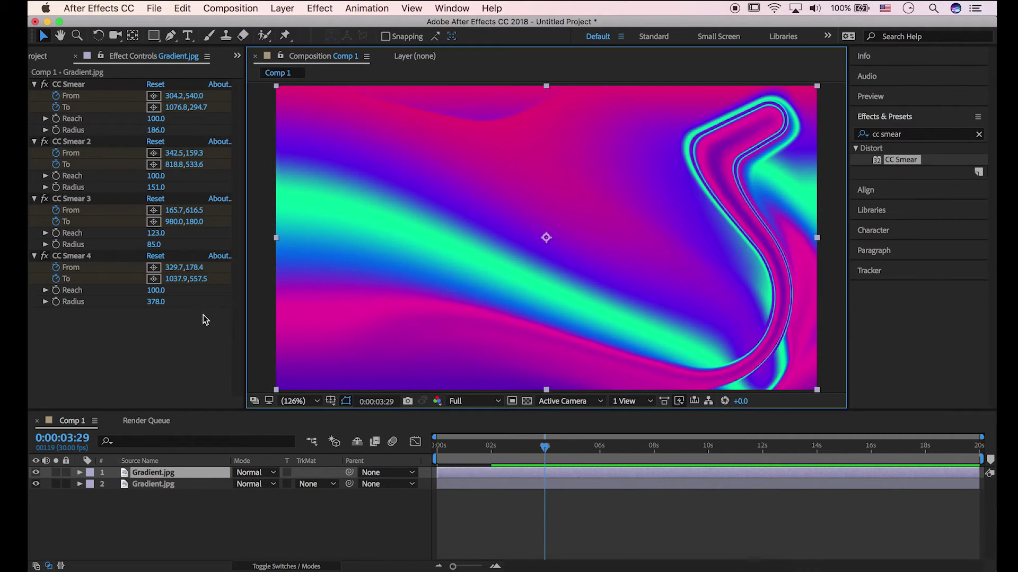
pyautogui.moveTo(176, 280); pyautogui.dragTo(59, 275)
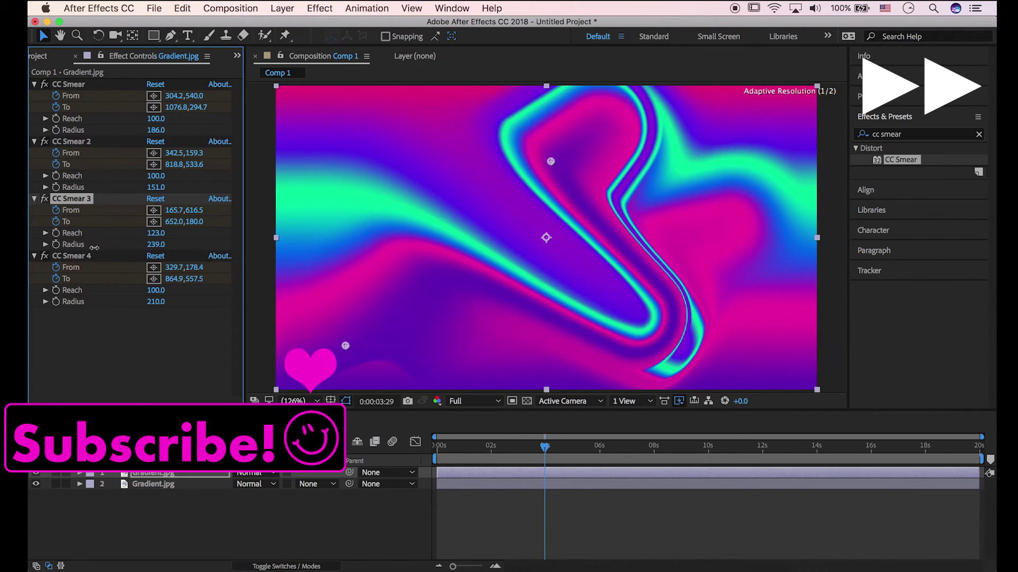
pyautogui.moveTo(86, 170); pyautogui.dragTo(48, 169)
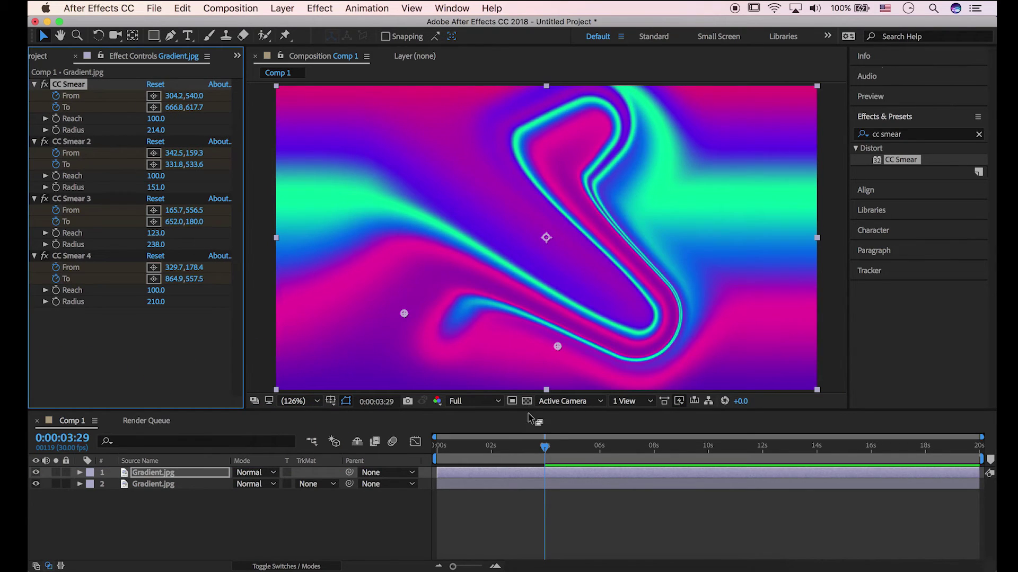
pyautogui.moveTo(545, 447); pyautogui.dragTo(437, 446)
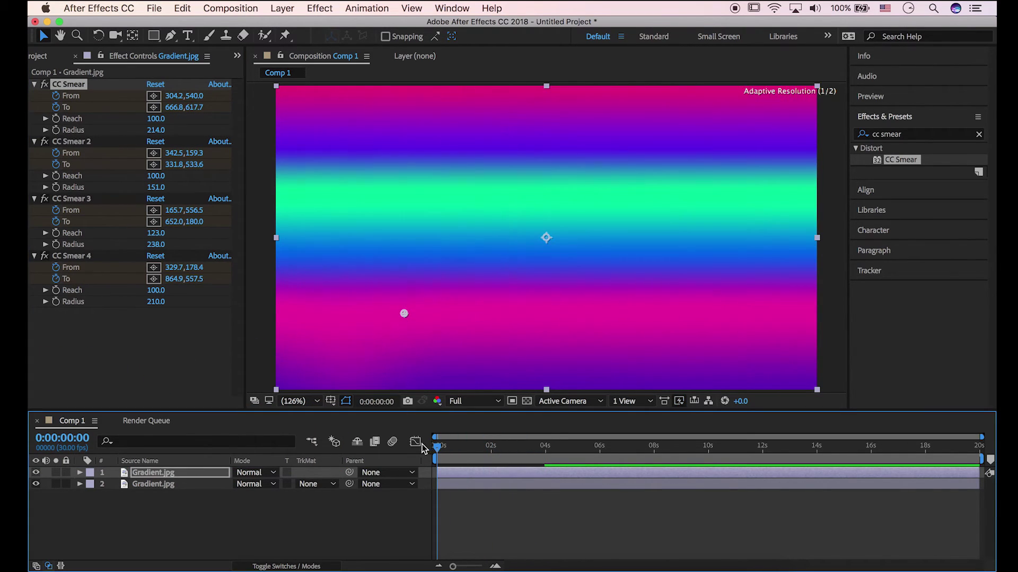
# Play the reworked swirl animation, then replay it from the first frame.
pyautogui.press('space')
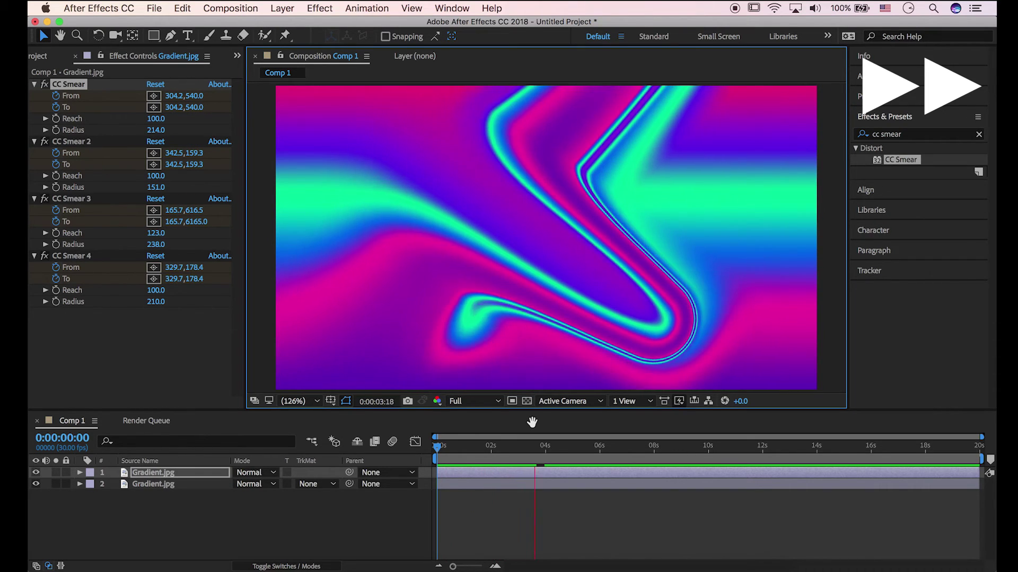
pyautogui.press('space')
pyautogui.press('Home')
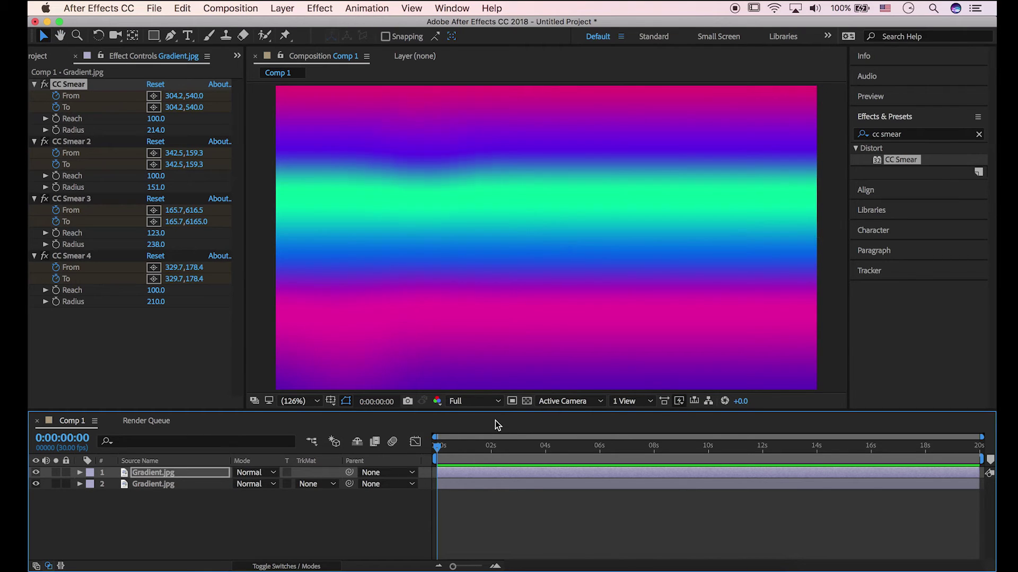
pyautogui.press('space')
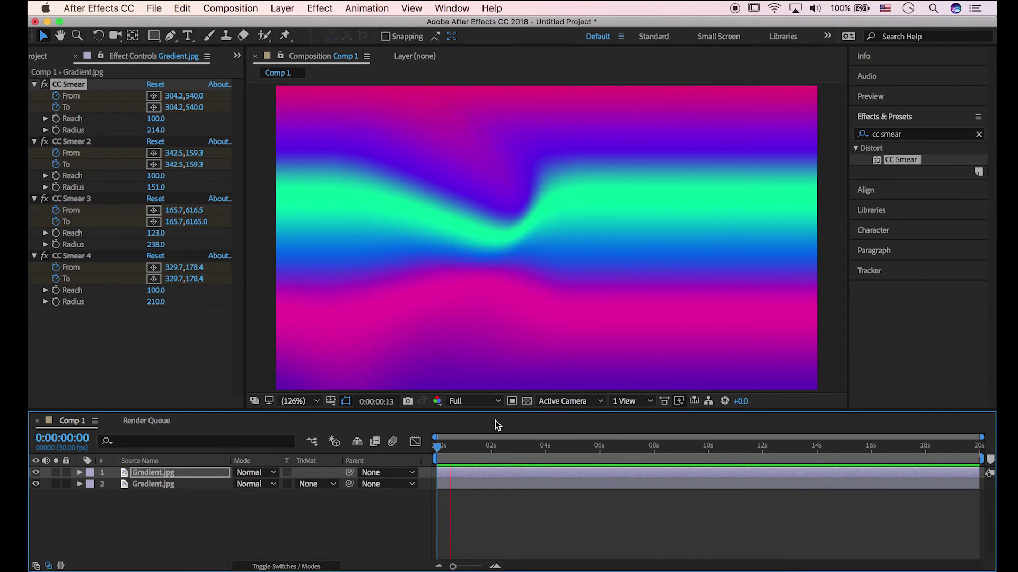